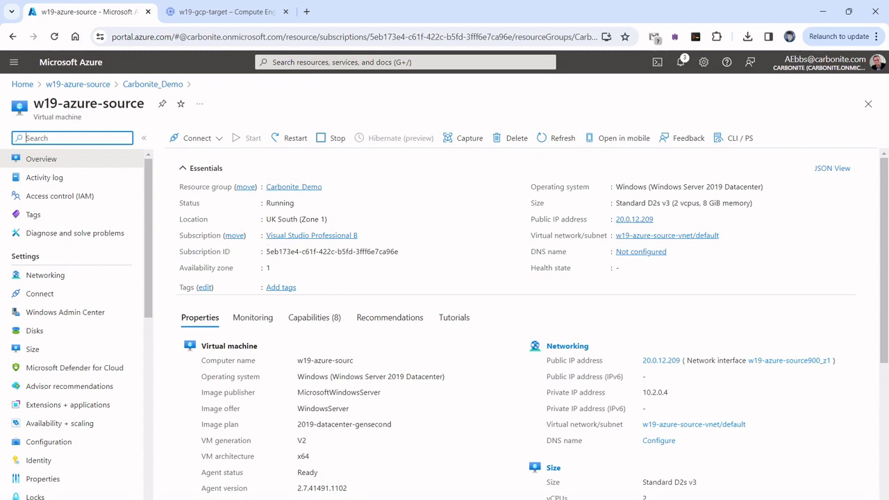
Switch to the w19-gcp-target instance page in Google Cloud Console and review its details.
scroll(514, 319, down, 1)
scroll(514, 320, down, 2)
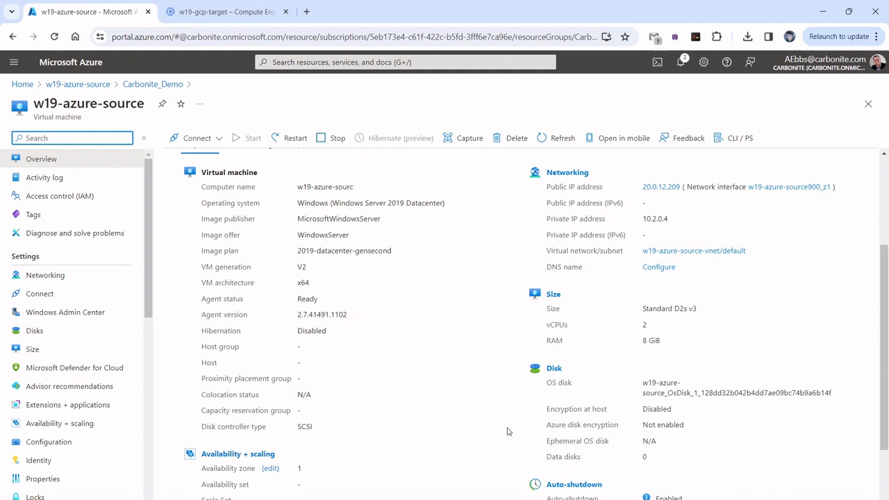
click(215, 18)
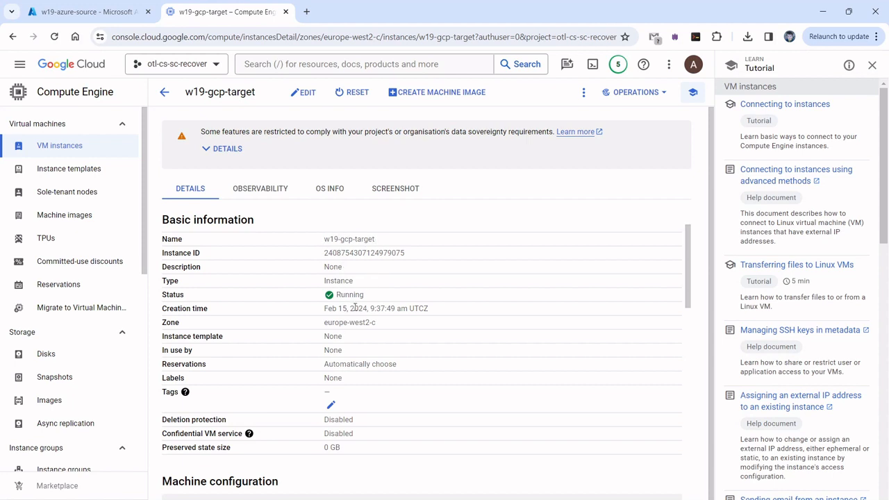
scroll(384, 423, down, 3)
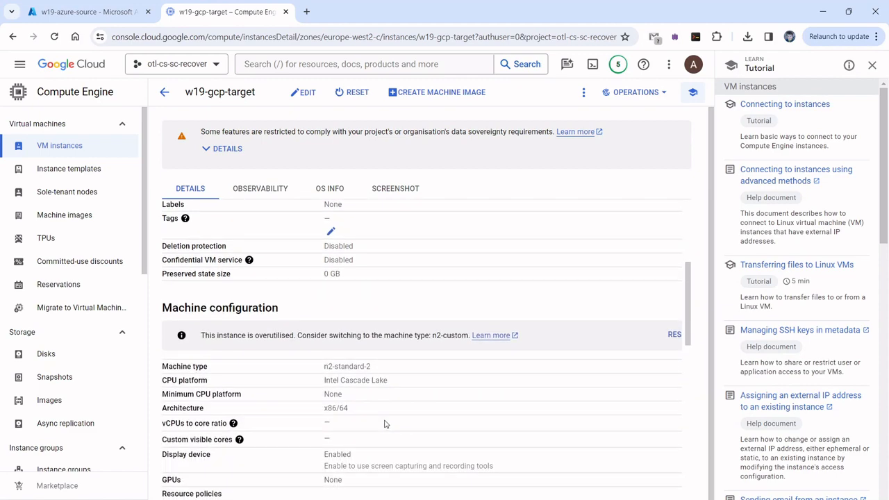
scroll(384, 423, down, 5)
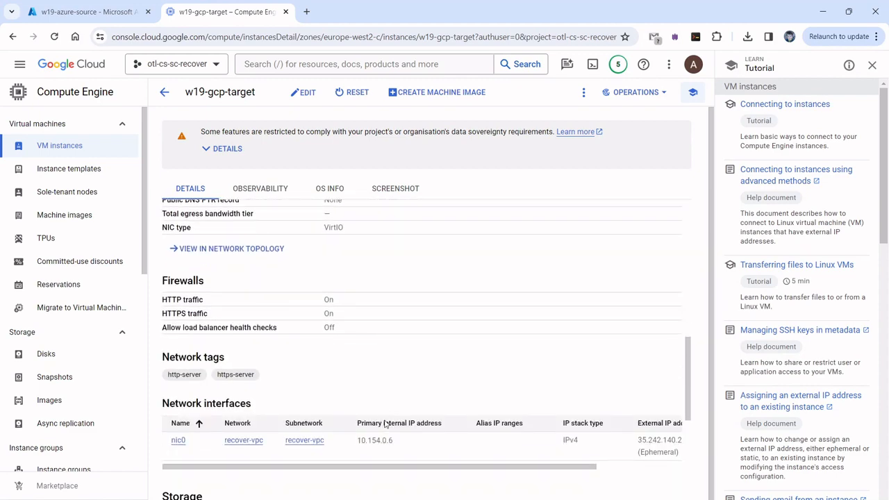
scroll(384, 423, down, 3)
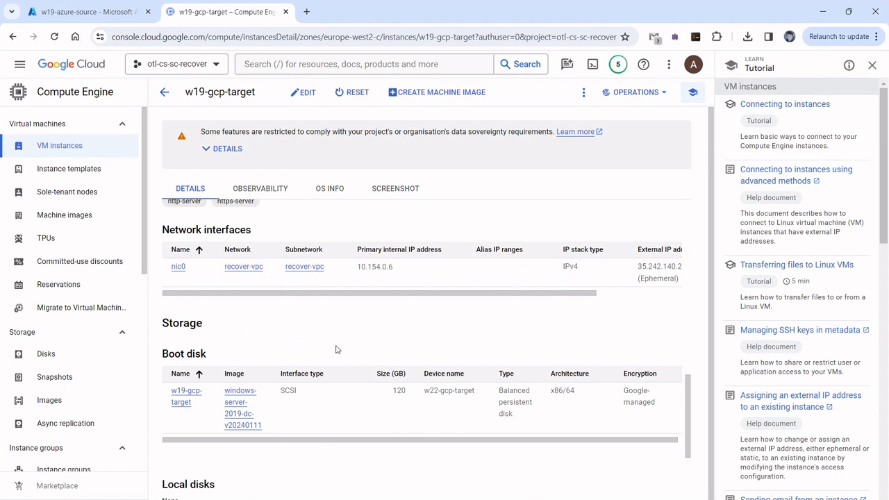
scroll(335, 349, up, 5)
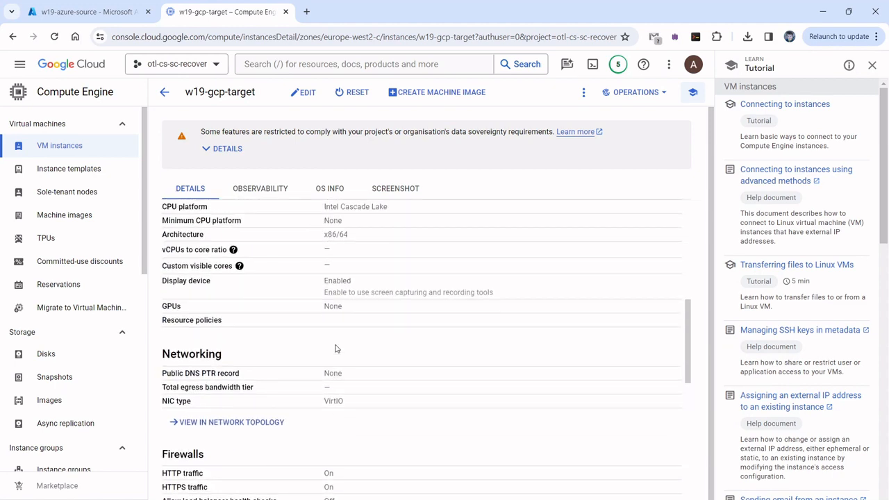
scroll(336, 349, up, 2)
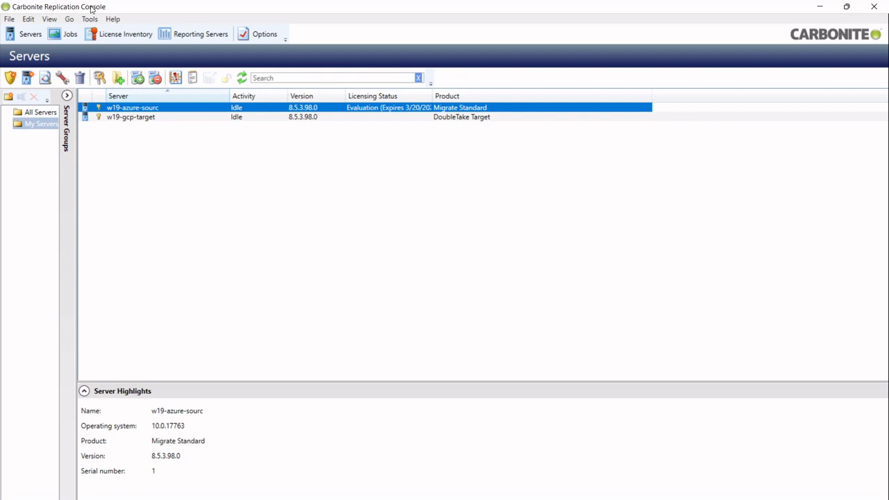
Start a Migrate job for w19-azure-sourc from its context menu in the Servers list.
right_click(152, 111)
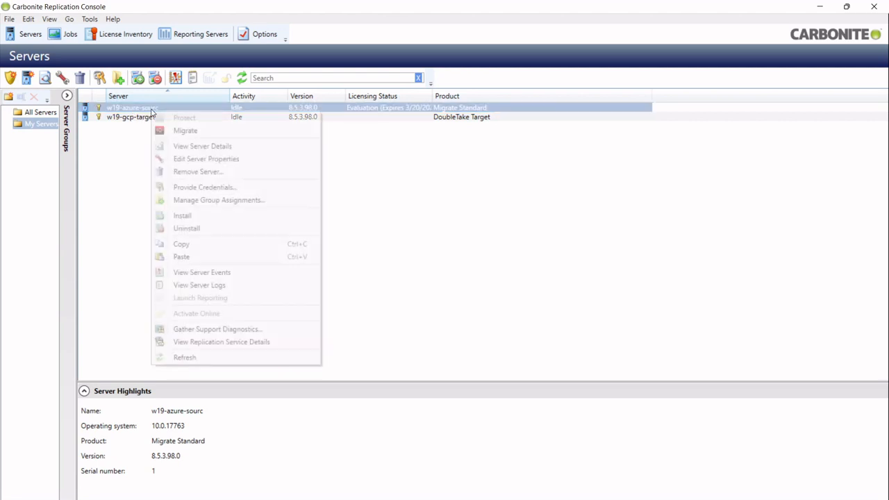
click(190, 131)
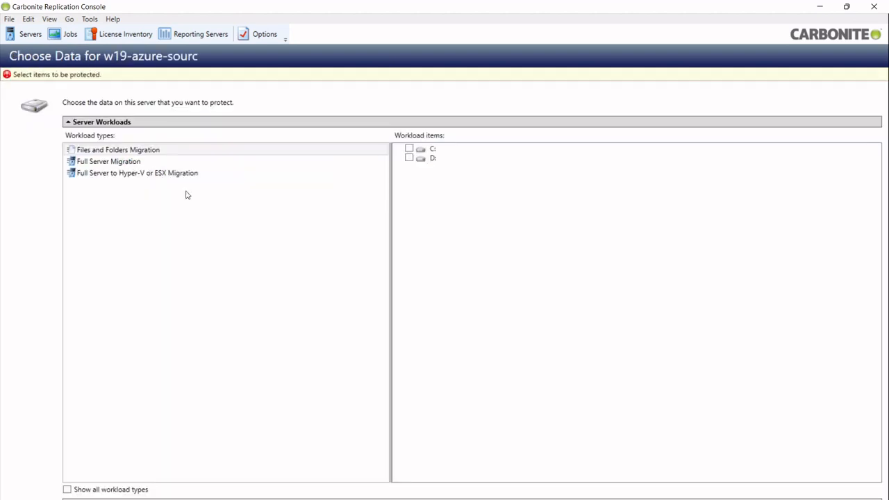
Choose the Full Server Migration workload for w19-azure-sourc and exclude drive D:.
click(87, 160)
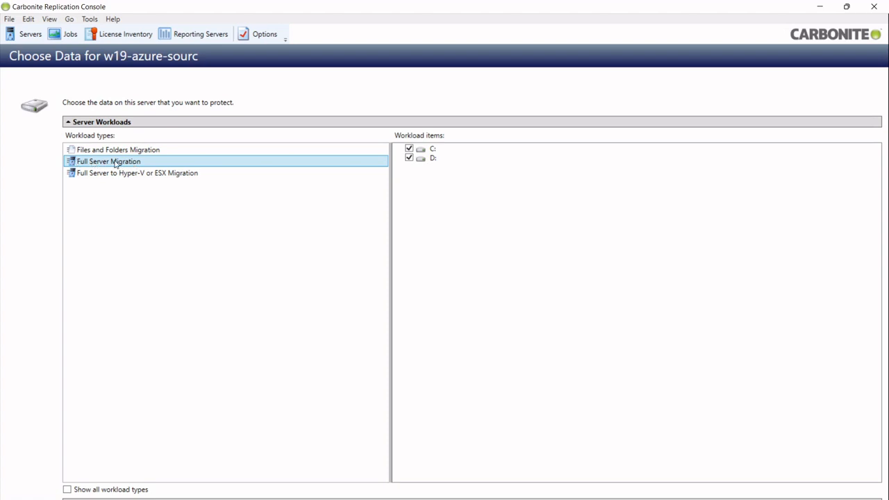
click(409, 158)
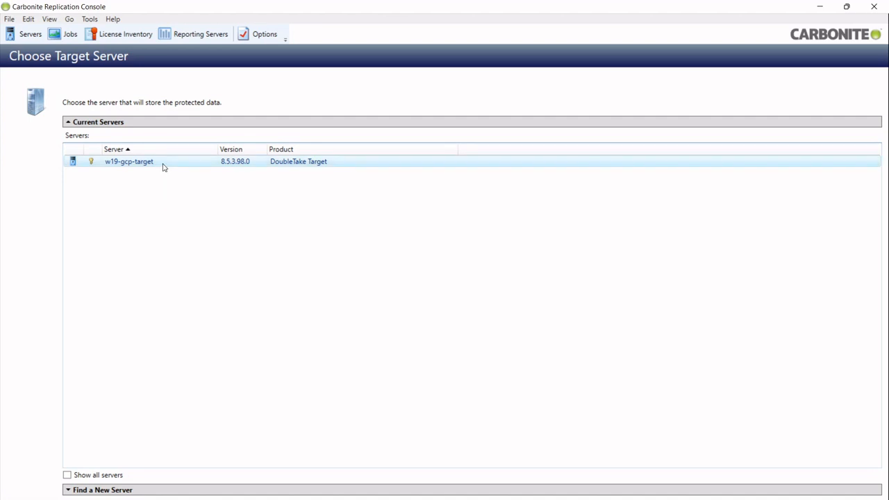
Pick w19-gcp-target as the target server and retain the target's network configuration.
click(164, 166)
click(394, 498)
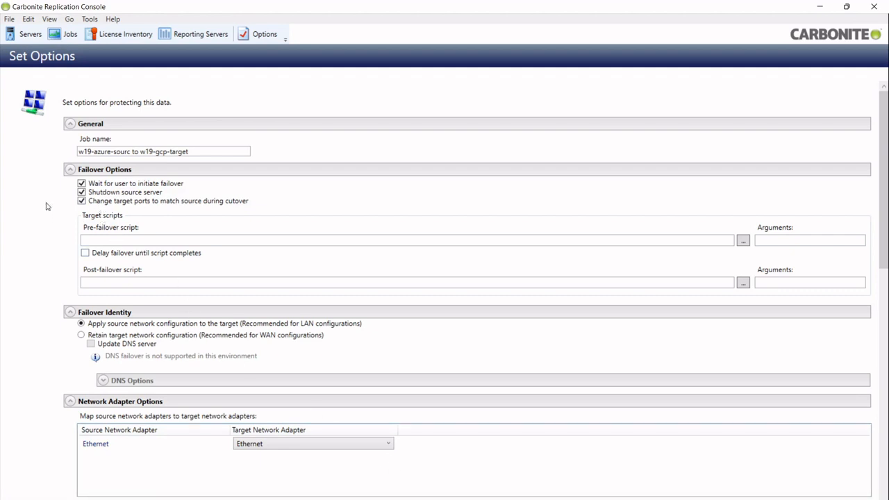
scroll(46, 207, down, 1)
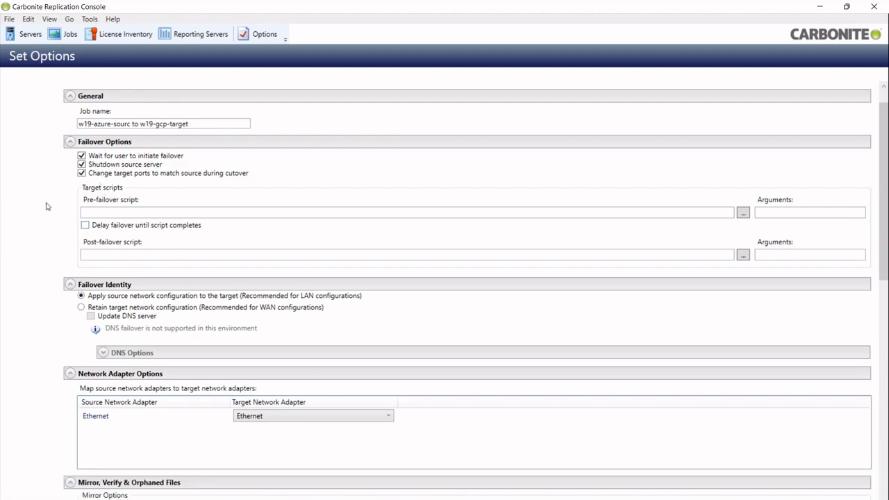
click(82, 308)
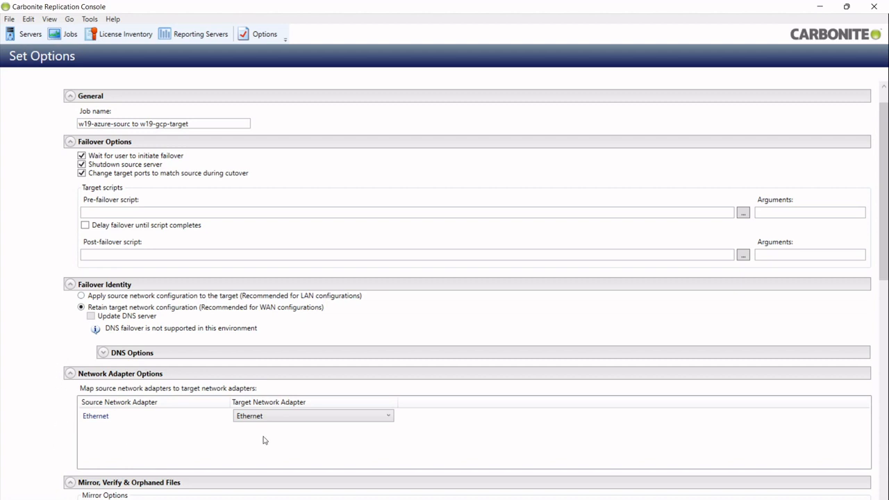
Enable compression for the migration job at the Medium level.
scroll(20, 472, down, 2)
scroll(21, 471, down, 8)
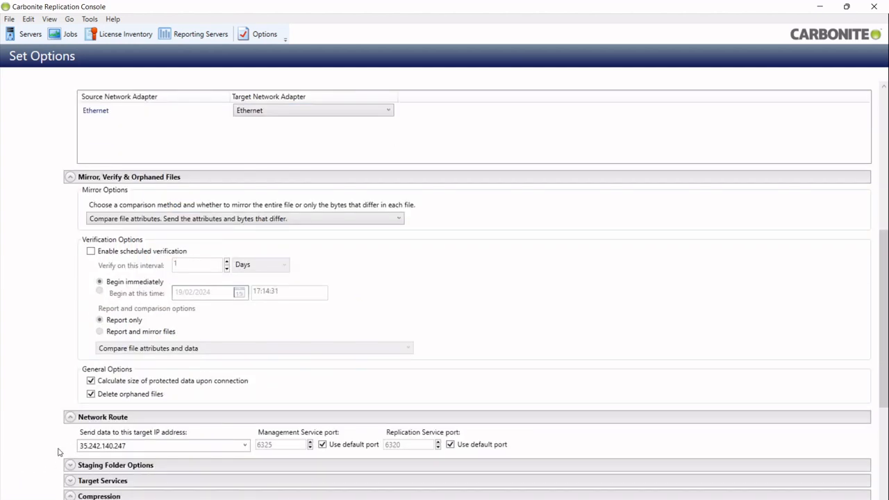
scroll(59, 452, down, 4)
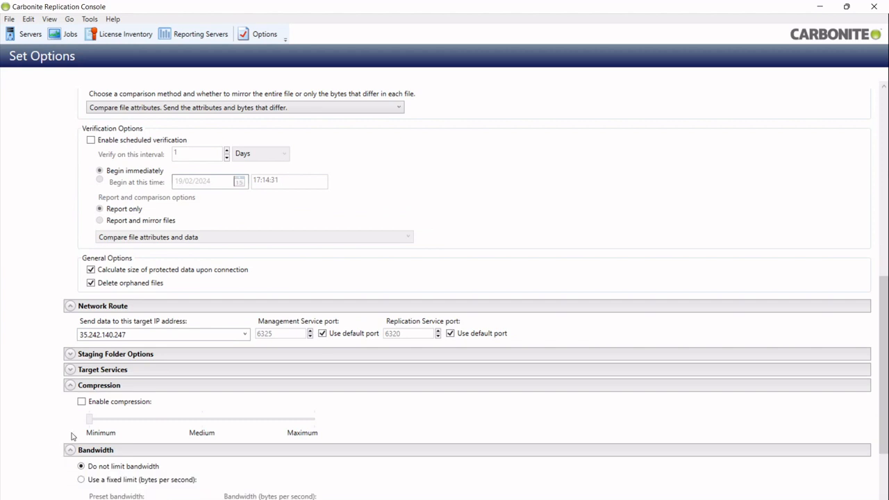
click(82, 403)
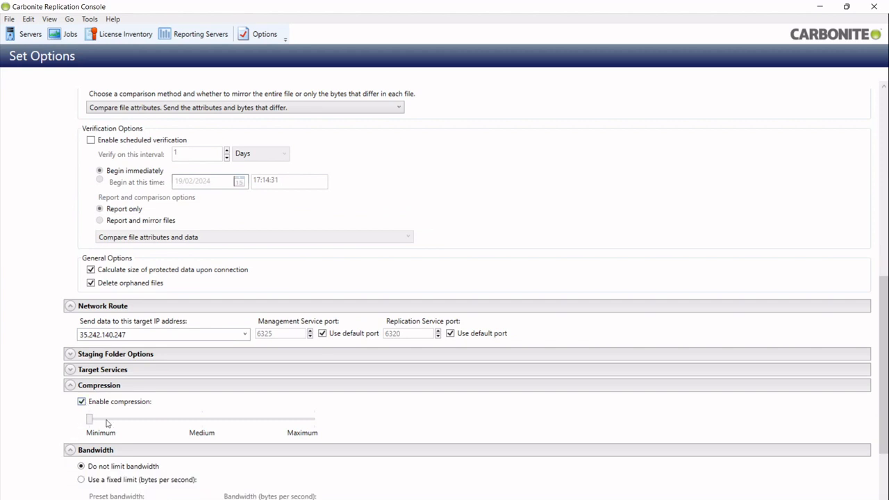
click(197, 419)
scroll(48, 442, down, 3)
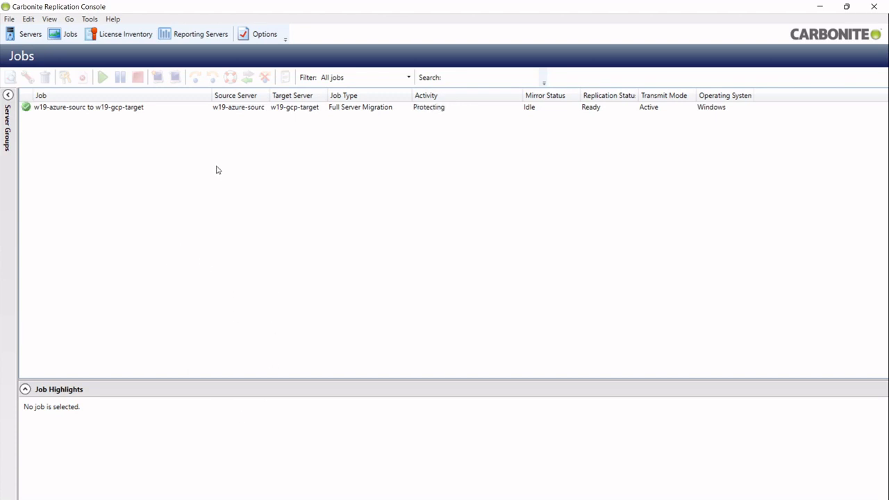
Select the w19-azure-sourc to w19-gcp-target job to watch its mirroring progress in Job Highlights.
click(164, 110)
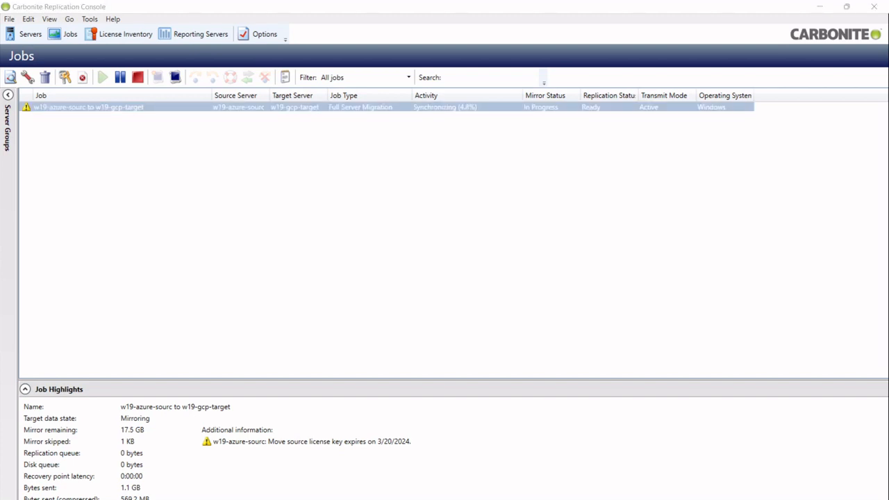
Maximize Remote Desktop Manager and open the w19-azure-source remote session.
drag(369, 0, 362, 88)
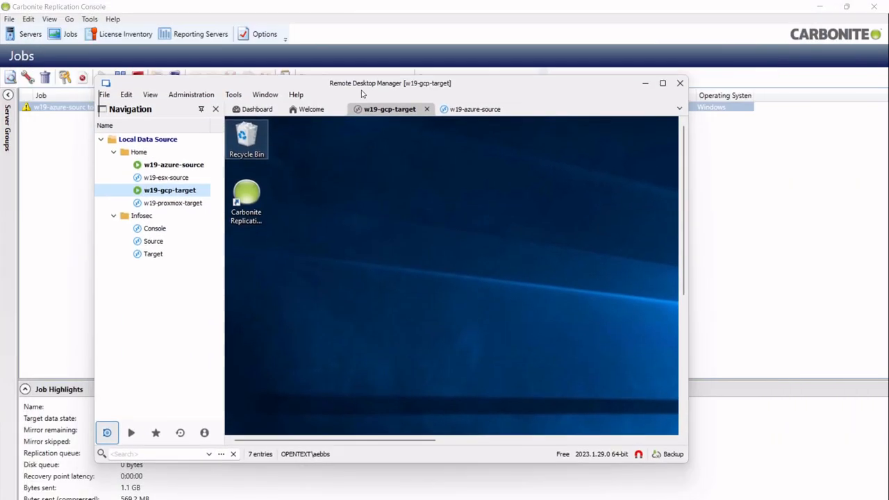
double_click(361, 83)
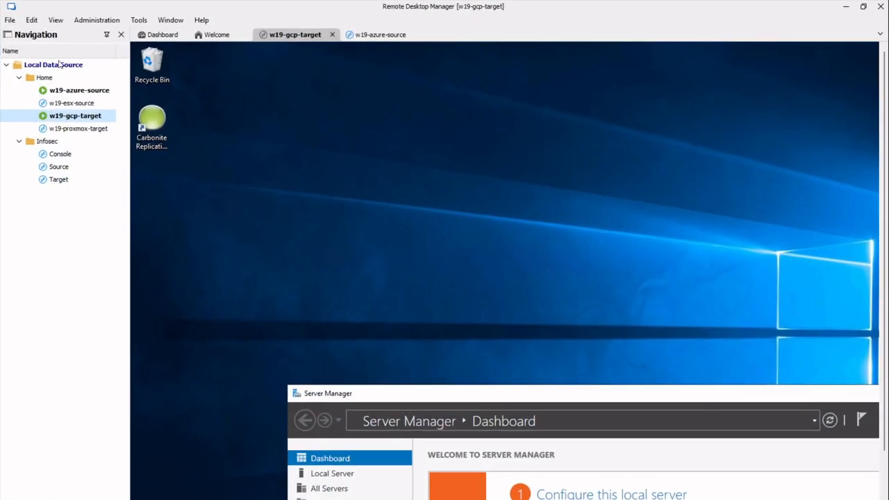
double_click(79, 91)
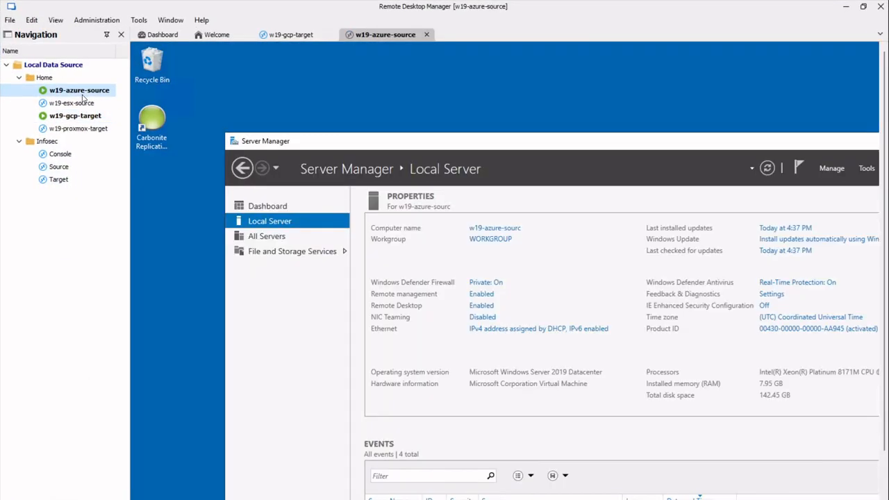
Create a new Rich Text Document on the w19-azure-source desktop.
right_click(168, 235)
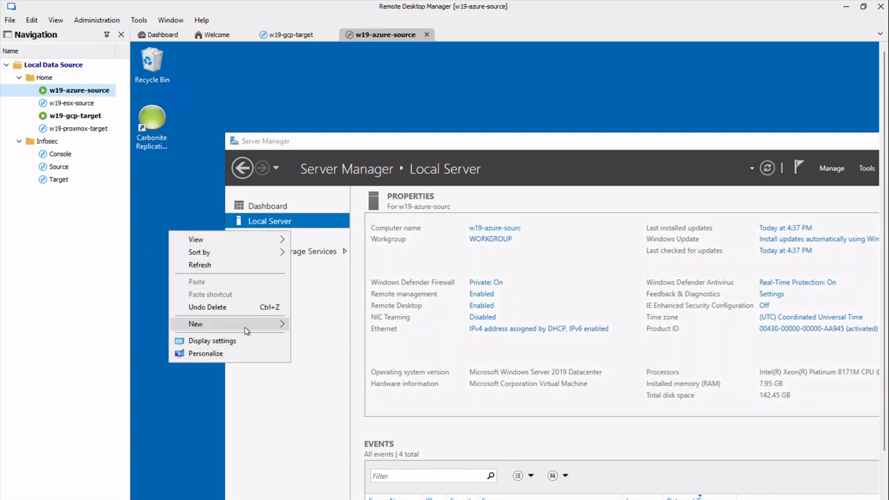
mouse_move(246, 331)
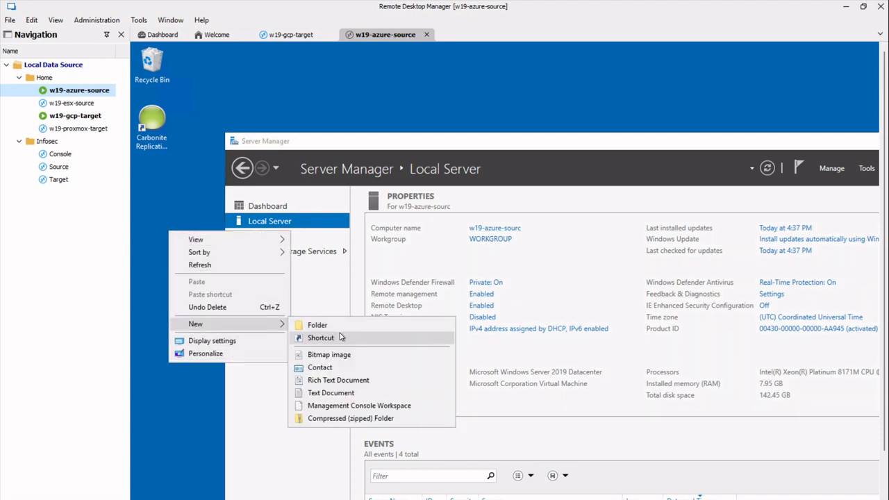
click(360, 383)
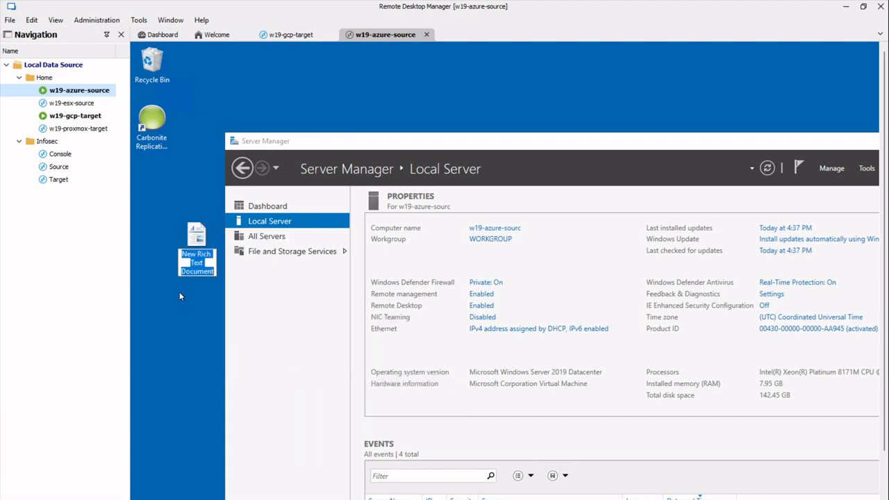
Name the new file after the user and place it below the Carbonite shortcut.
text(Andy)
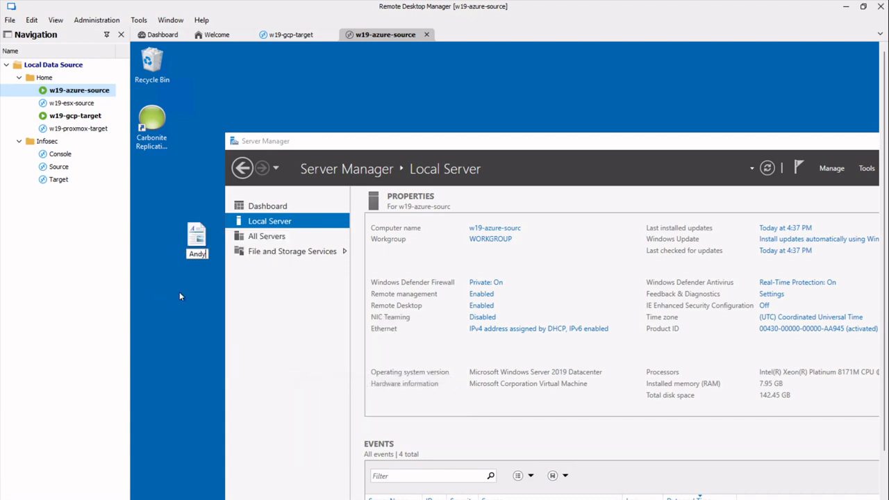
key(Return)
drag(195, 239, 142, 207)
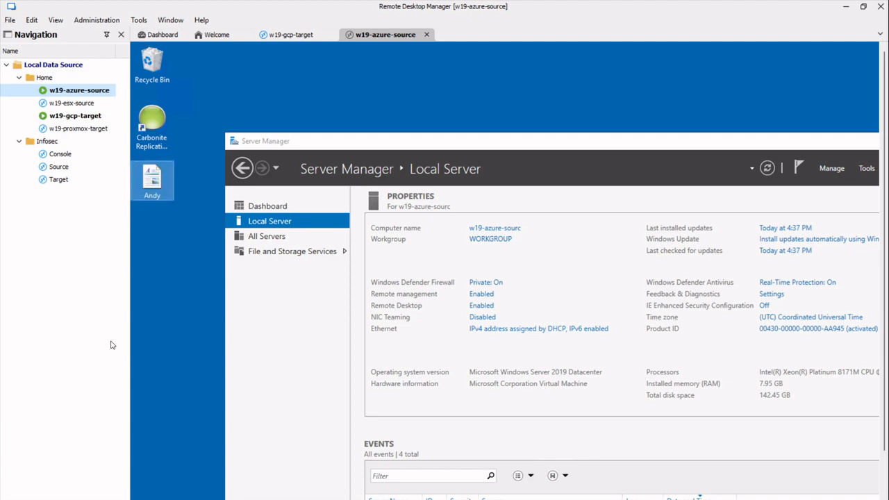
Switch between the w19-gcp-target and w19-azure-source sessions, ending on w19-gcp-target.
double_click(69, 115)
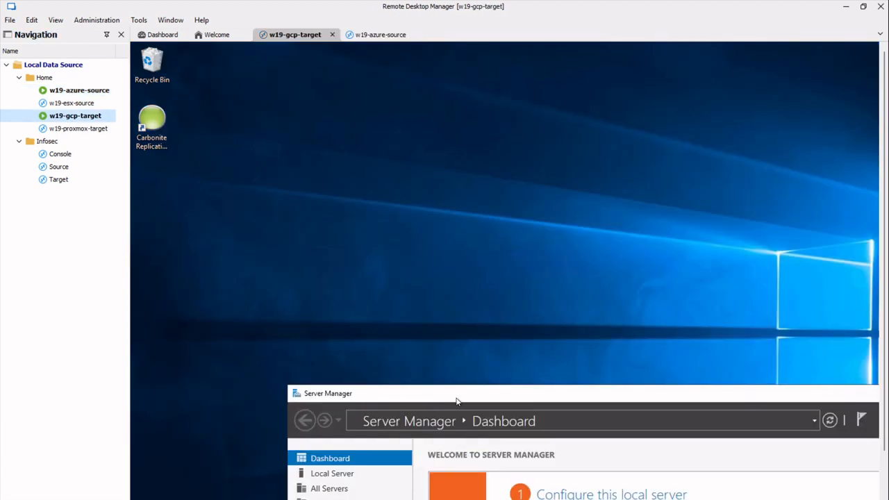
double_click(87, 90)
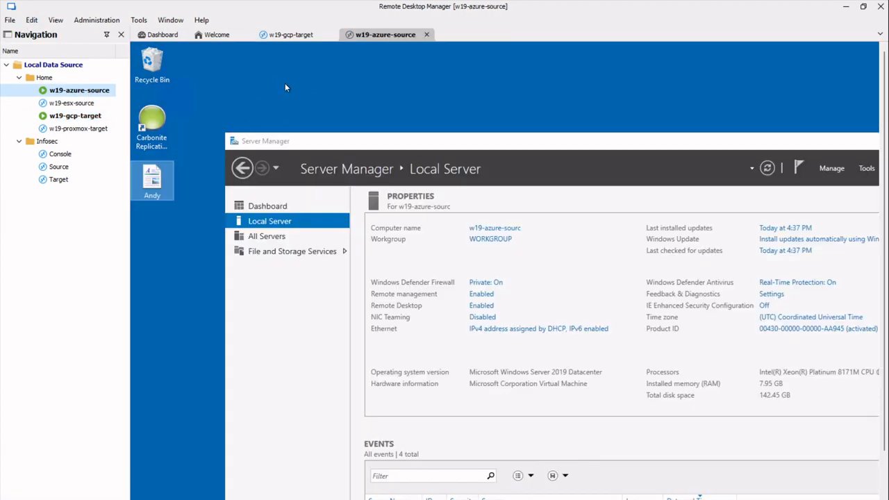
double_click(82, 116)
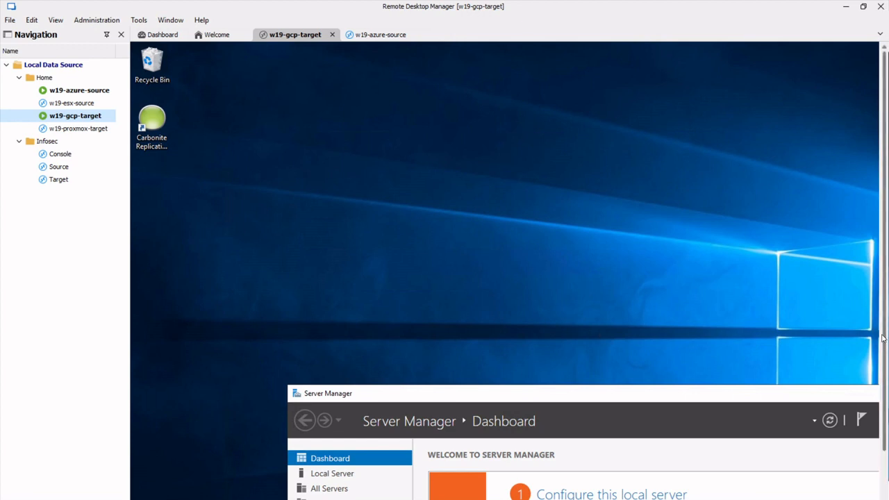
Reconnect the w19-gcp-target session and sign in with the account password.
right_click(80, 118)
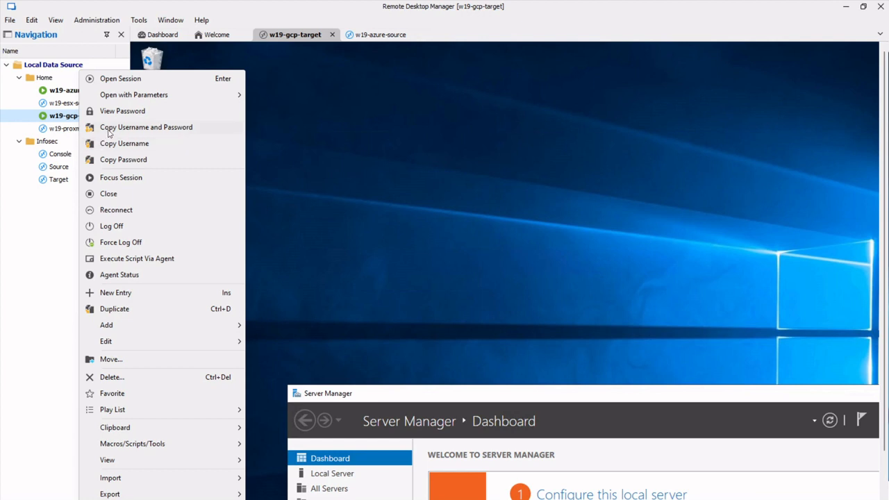
click(116, 210)
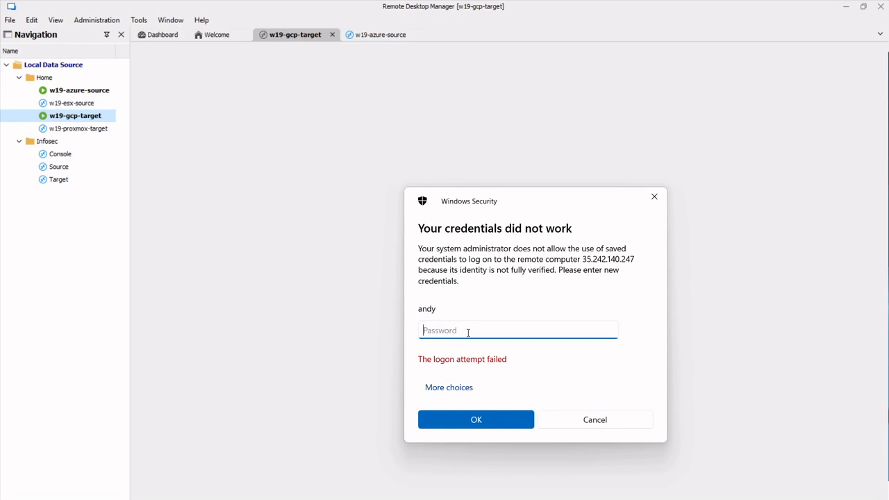
text(••••••••••••••••)
key(Return)
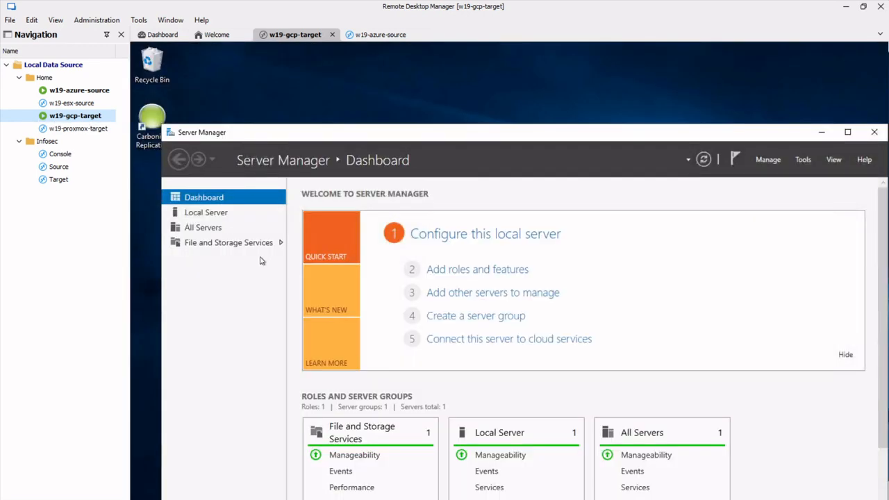
Check the computer name w19-gcp-target on Server Manager's Local Server page, then minimize Server Manager.
click(821, 132)
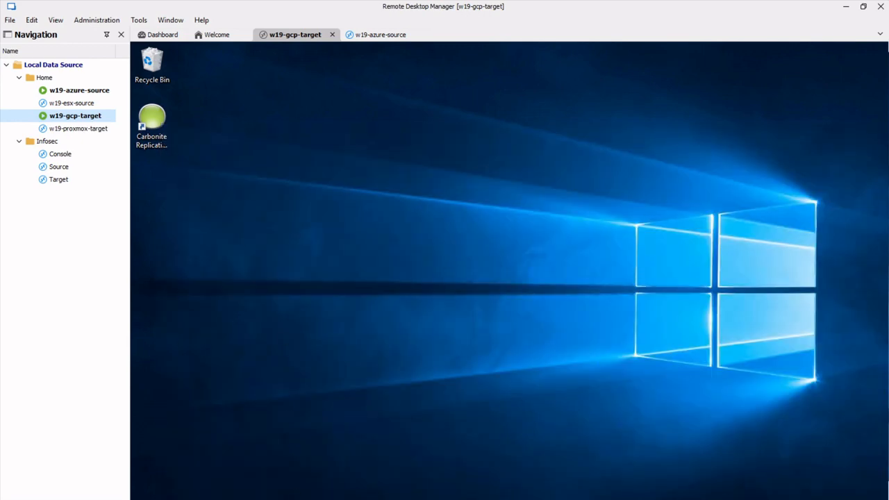
click(309, 498)
click(200, 212)
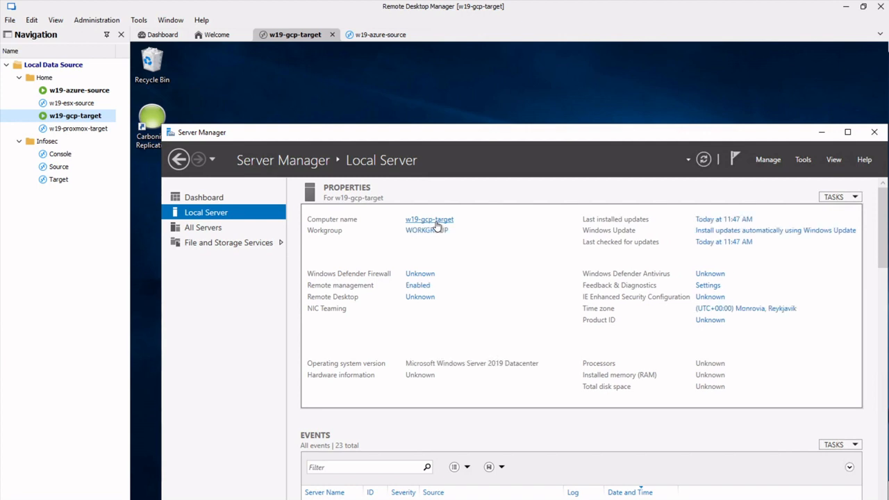
click(821, 132)
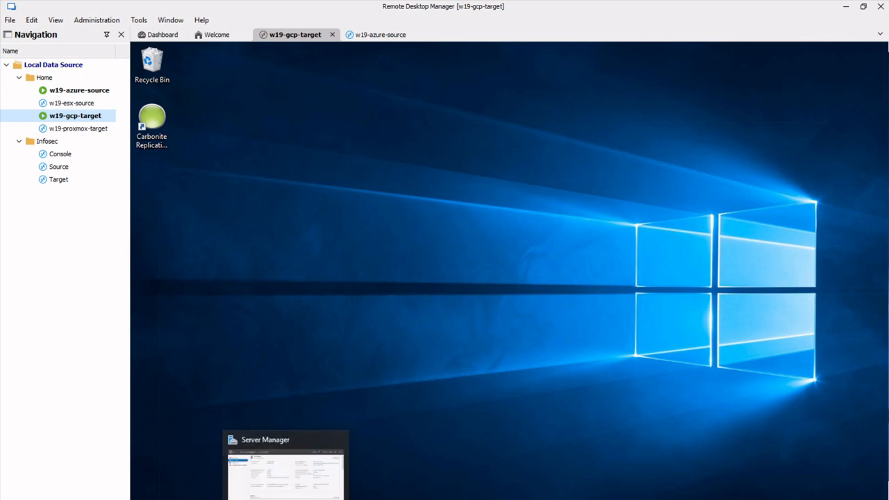
In File Explorer on the target, browse to C:\staging-SSM\Files.
key(super+e)
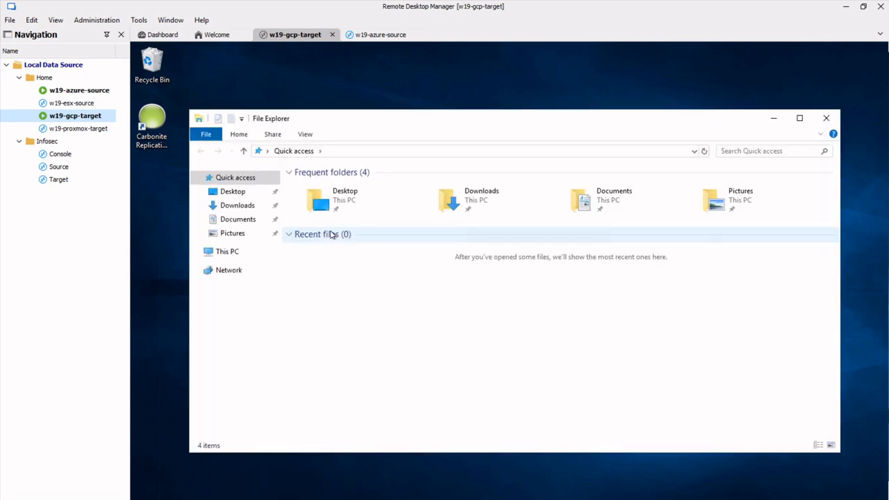
click(233, 250)
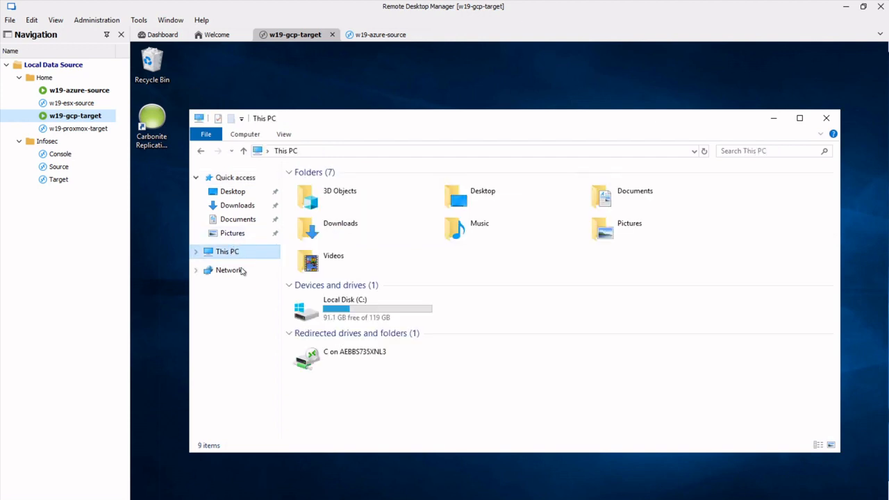
double_click(351, 309)
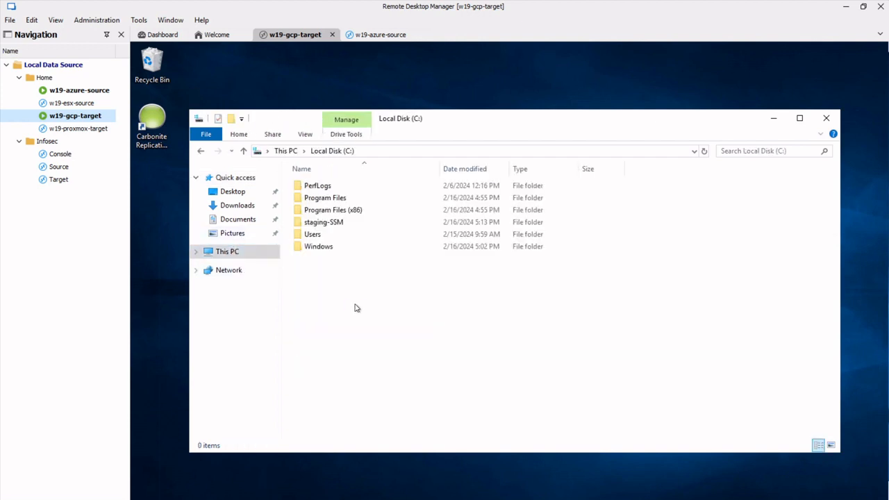
double_click(322, 222)
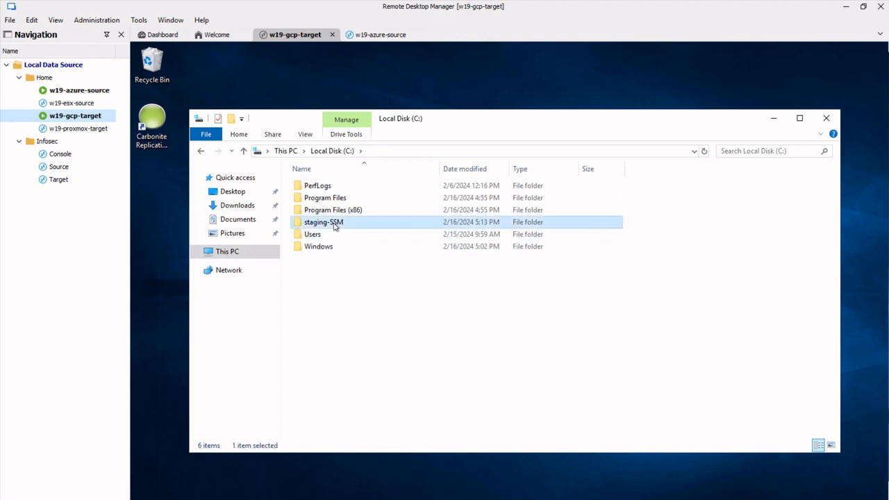
double_click(312, 187)
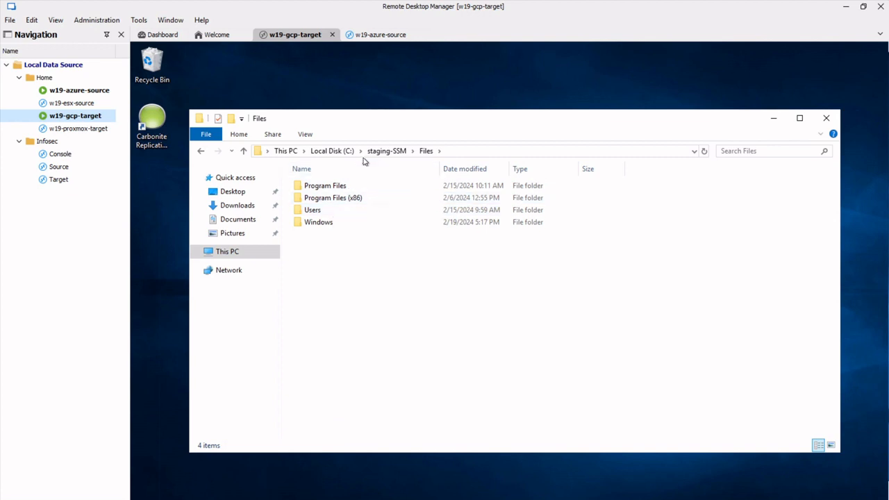
Show hidden items, find the replicated rich text file in Users\user\Desktop, then return to w19-azure-source.
click(309, 138)
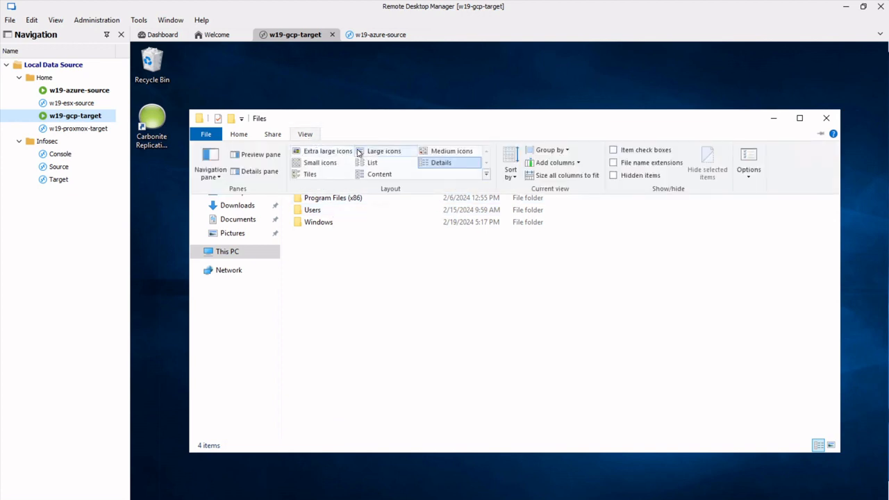
click(643, 175)
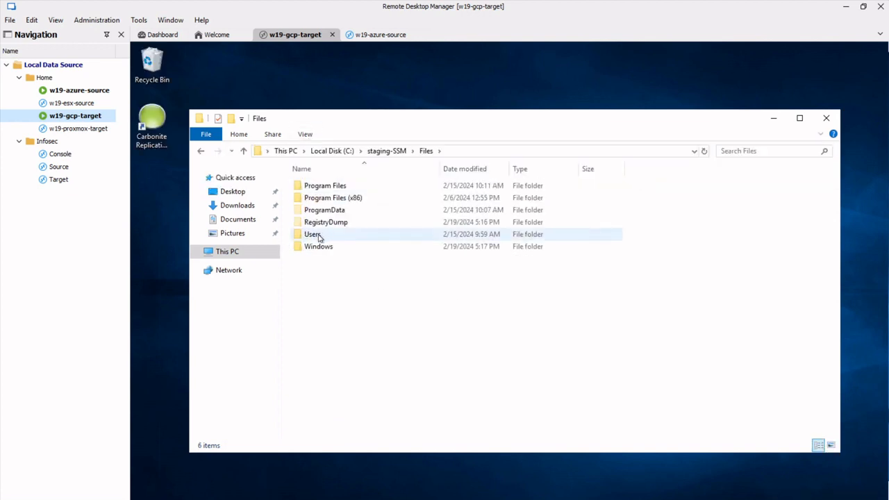
double_click(321, 236)
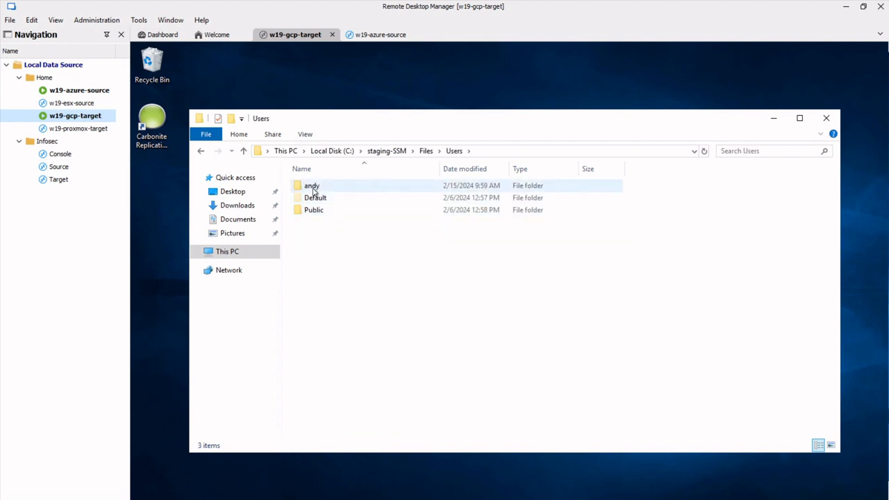
double_click(312, 189)
double_click(323, 222)
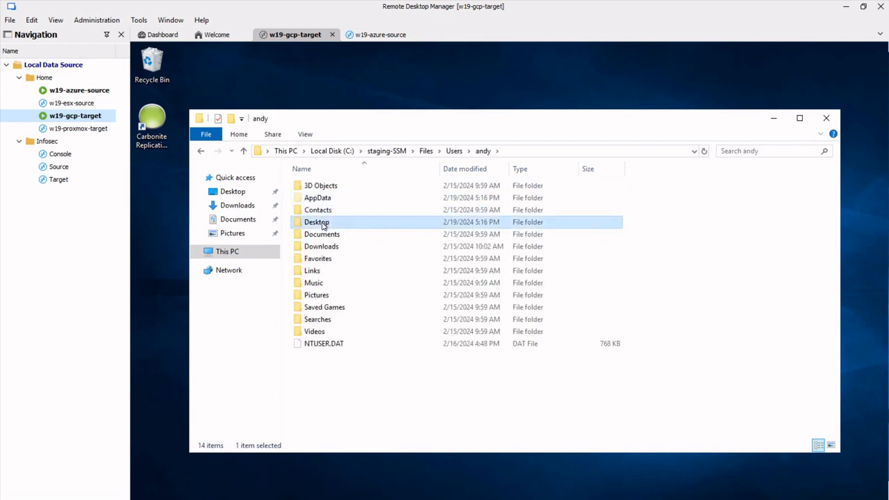
click(317, 188)
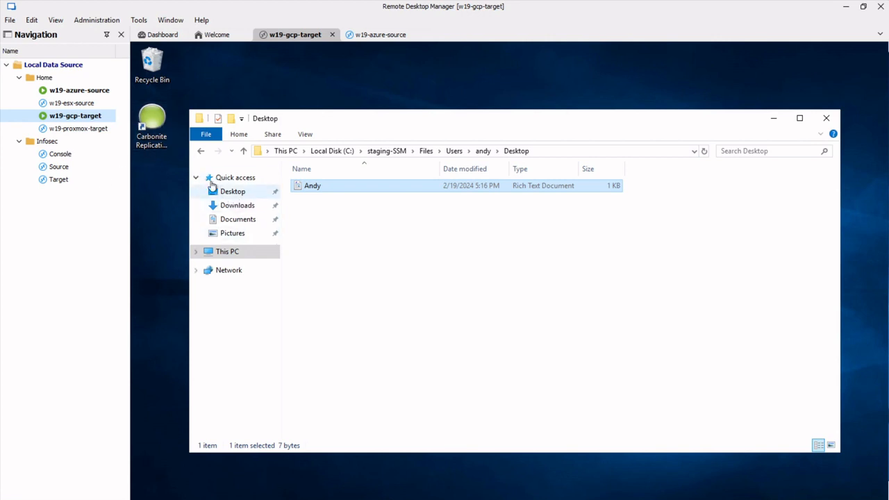
double_click(86, 93)
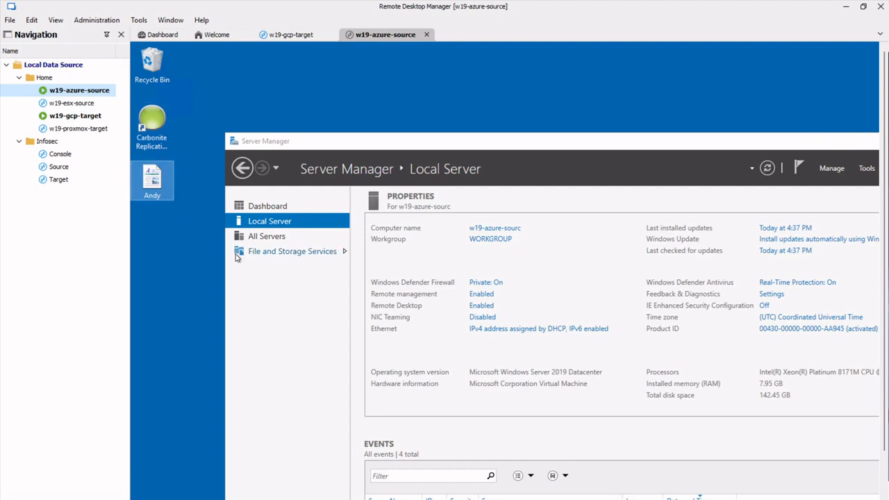
Rename the source desktop file to Google, then check the replicated copy in the w19-gcp-target session.
key(F2)
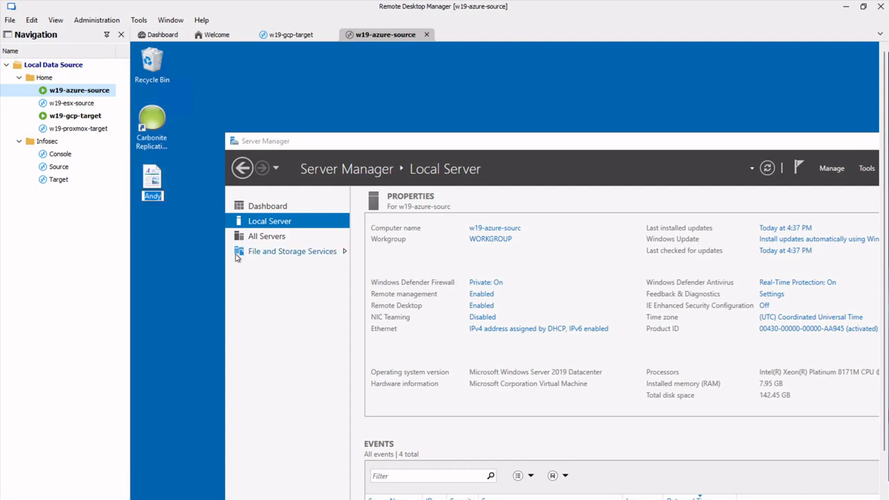
text(Google)
key(Return)
click(91, 118)
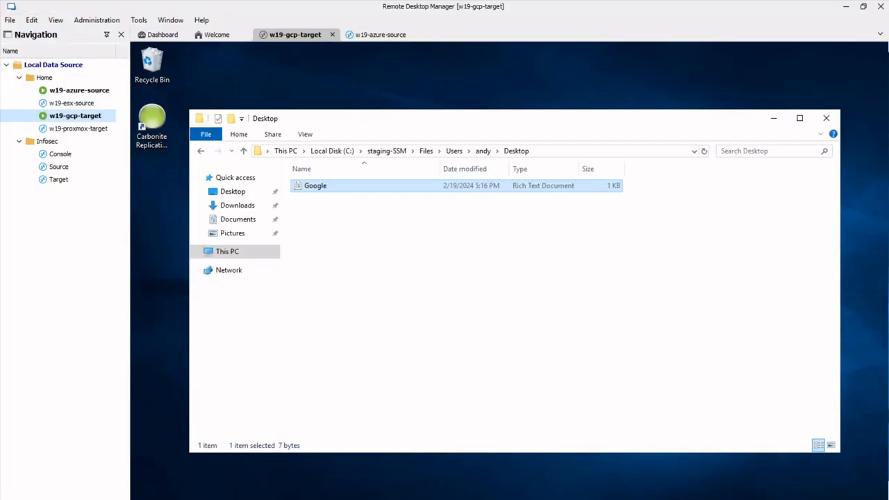
Open the w19-azure-source session, postpone its Windows update prompt, and switch between both server sessions.
click(96, 93)
double_click(96, 92)
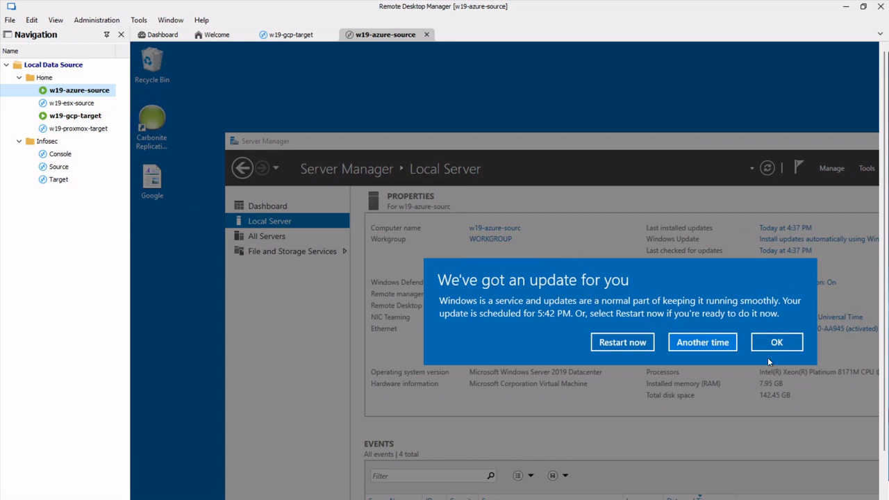
click(701, 343)
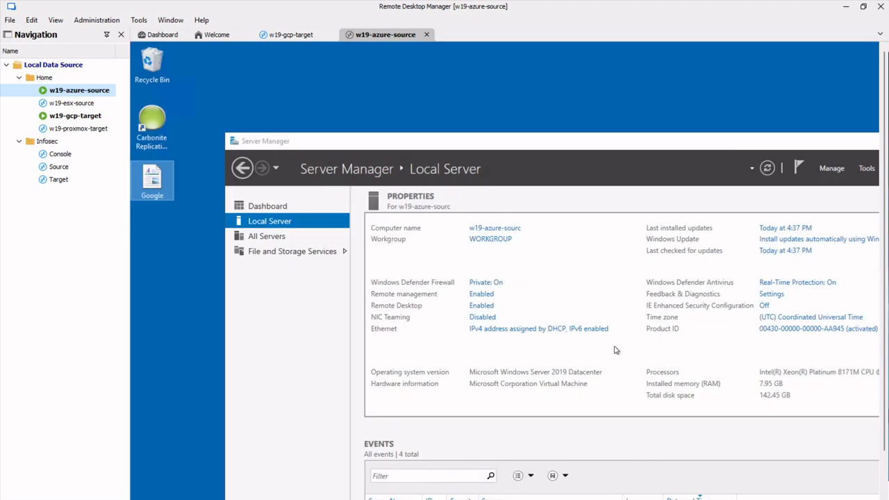
click(82, 119)
double_click(82, 119)
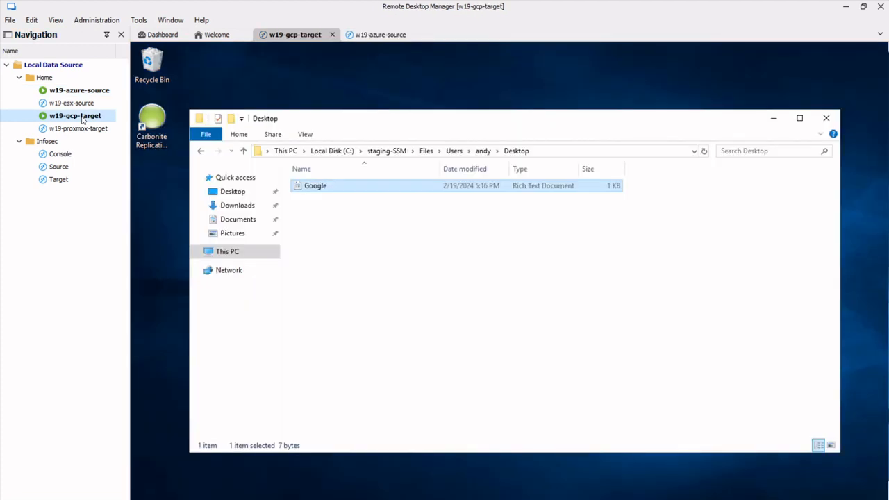
double_click(82, 93)
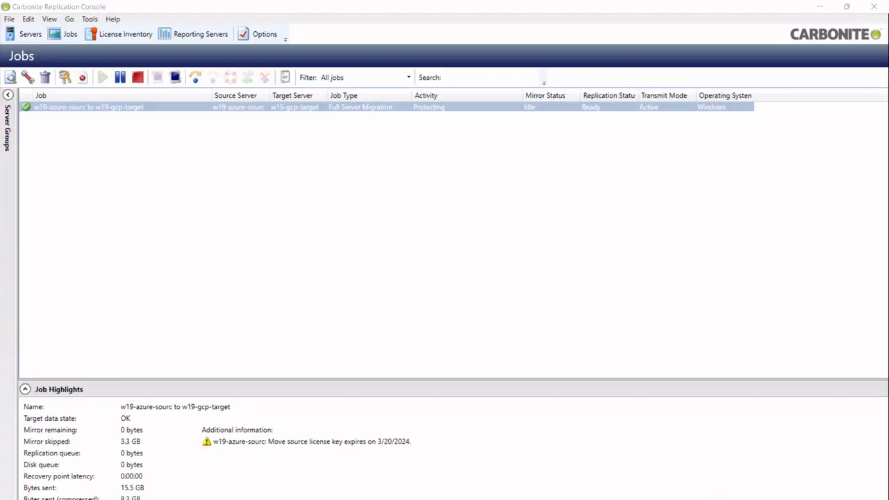
Start a 'Cutover to live data' for the w19-azure-sourc to w19-gcp-target migration job.
click(278, 111)
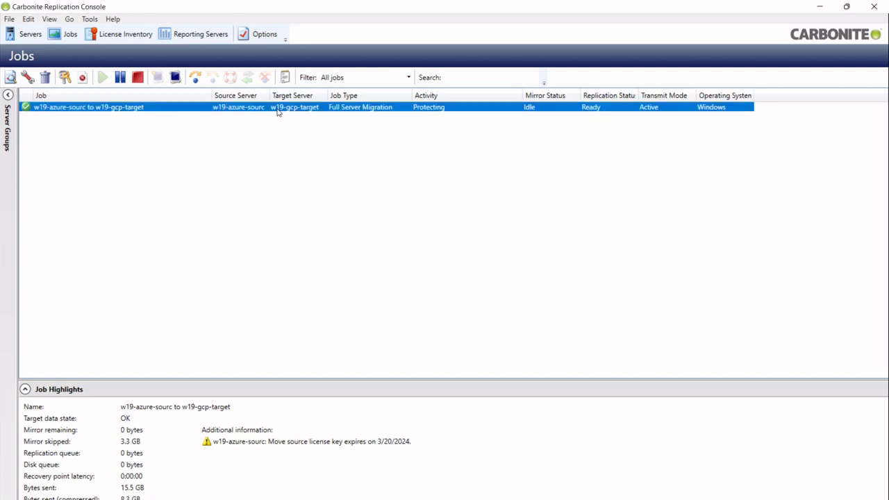
right_click(276, 111)
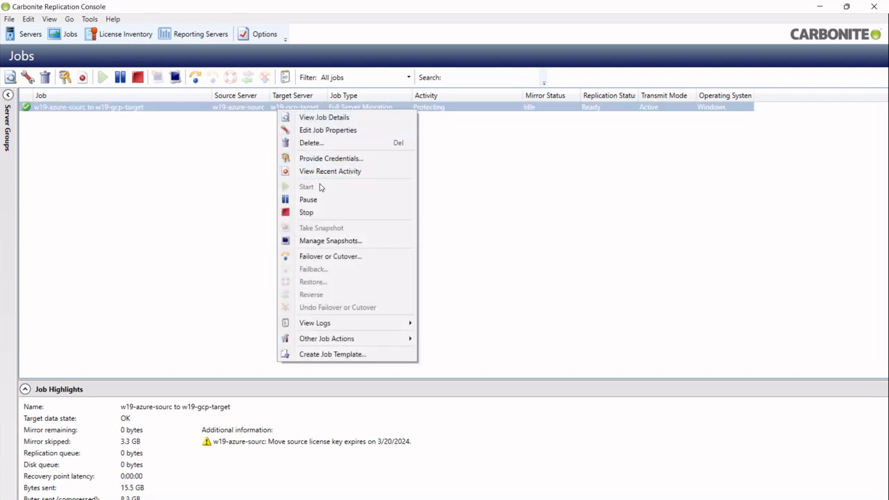
click(330, 257)
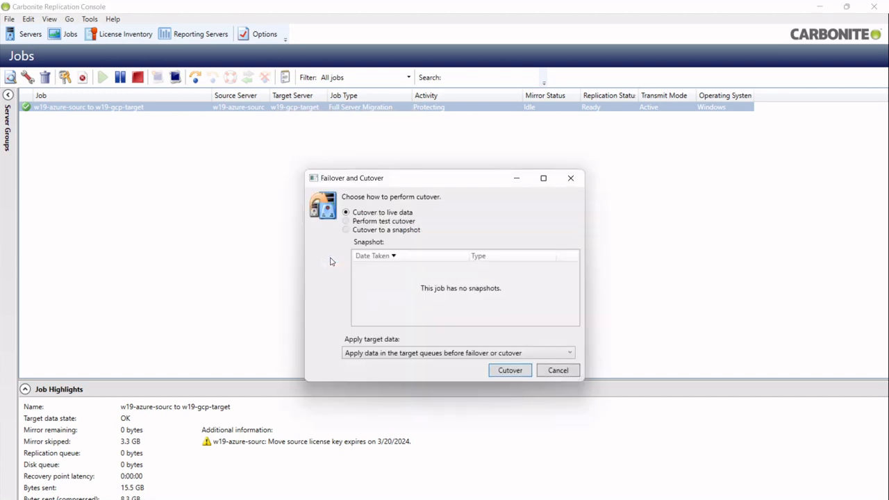
click(509, 375)
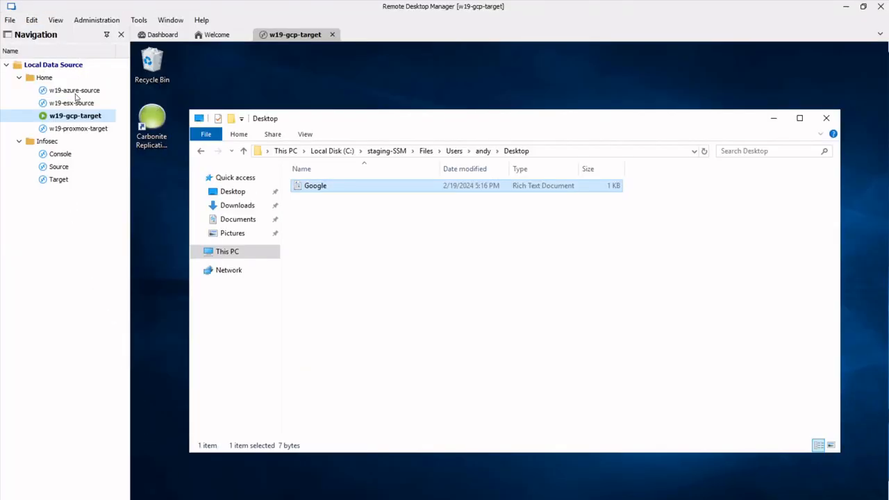
click(74, 91)
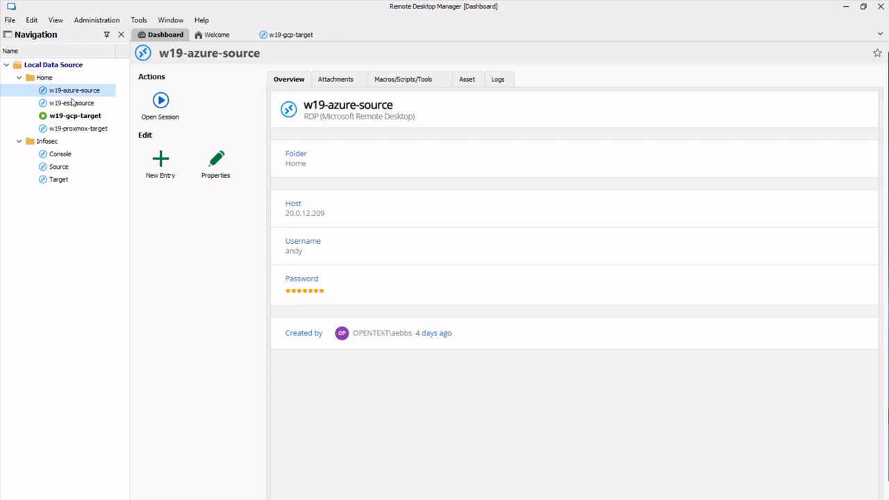
double_click(87, 116)
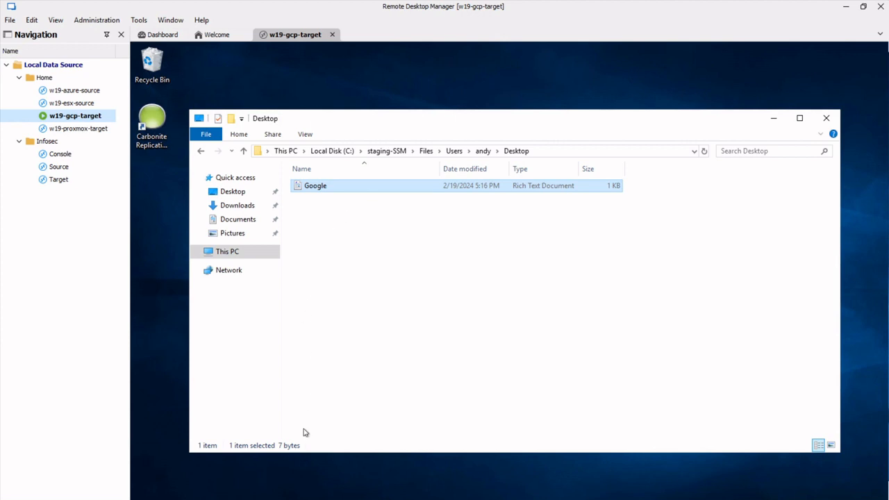
Wait for the target to restart for cutover until its session disconnects.
mouse_move(286, 499)
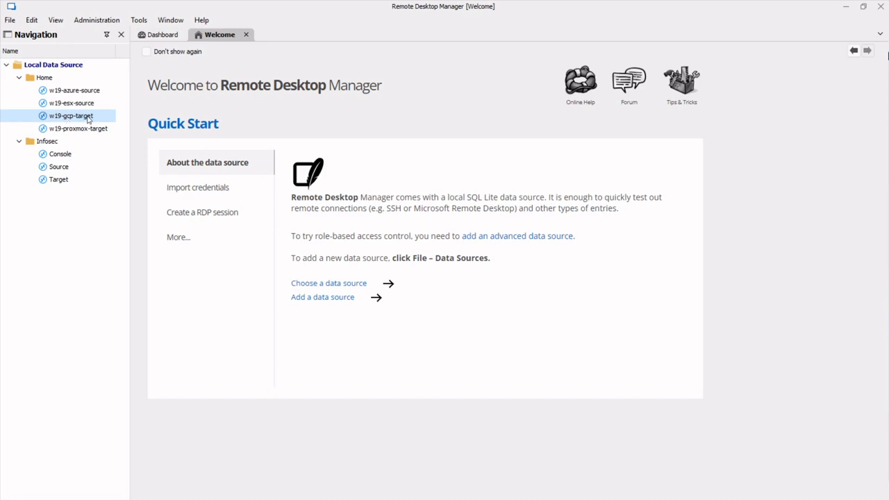
Reconnect to w19-gcp-target, dismissing the first connection error and retrying.
double_click(88, 116)
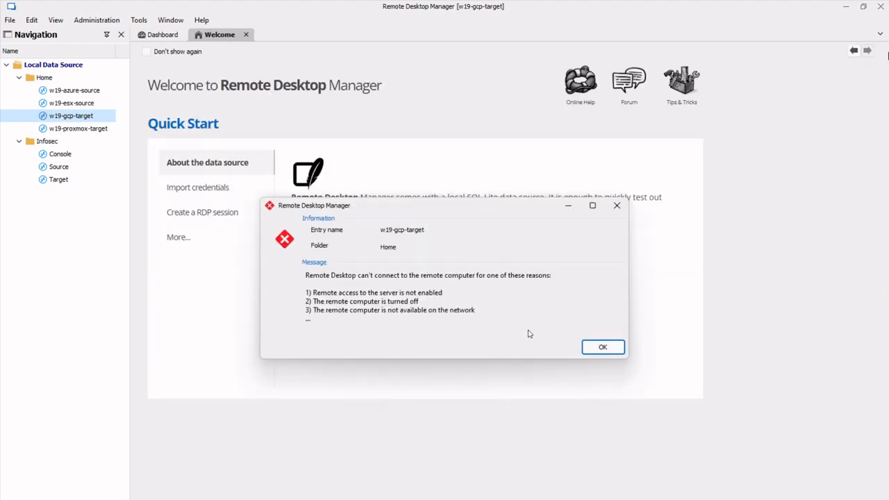
click(595, 347)
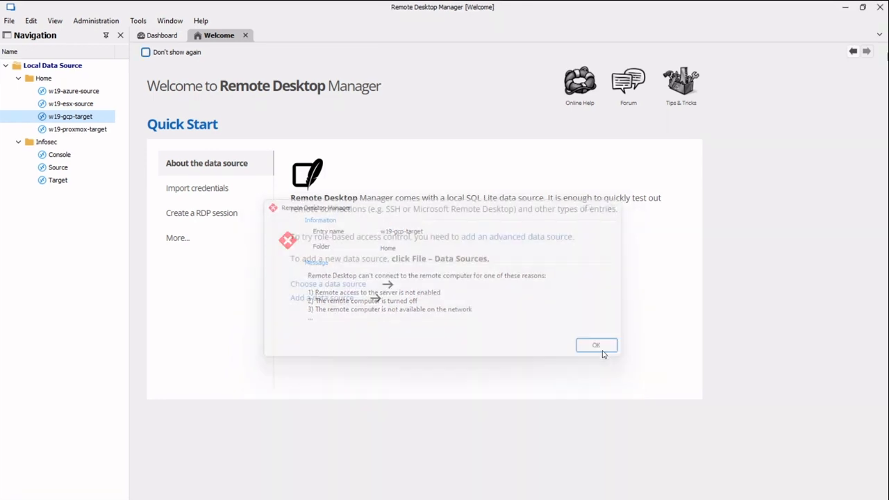
double_click(87, 117)
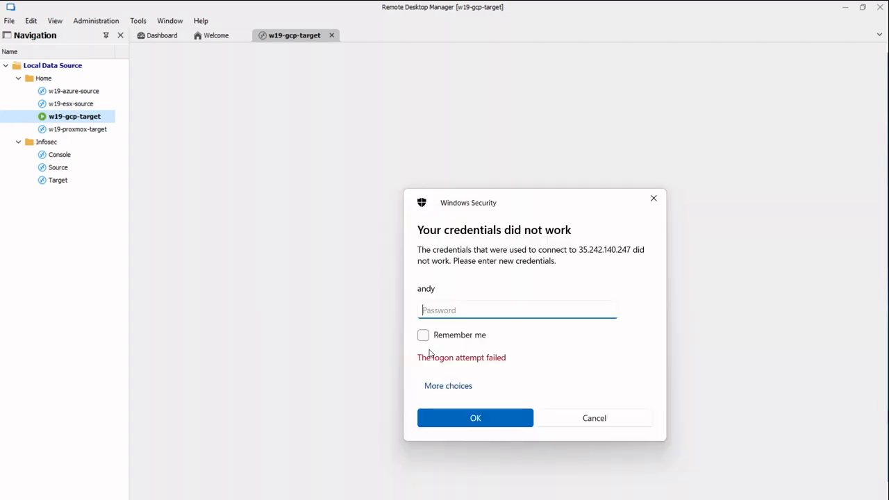
Enter the account password in Windows Security to sign in to w19-gcp-target.
text(***********)
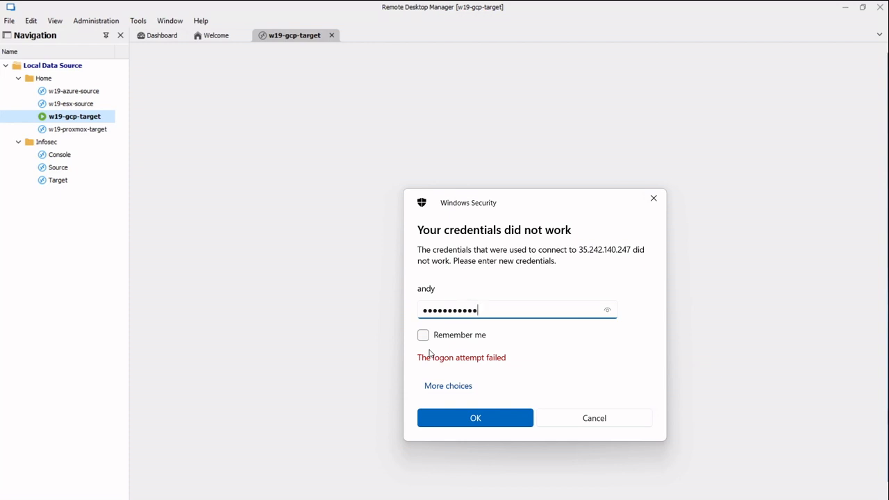
text(*****)
key(Return)
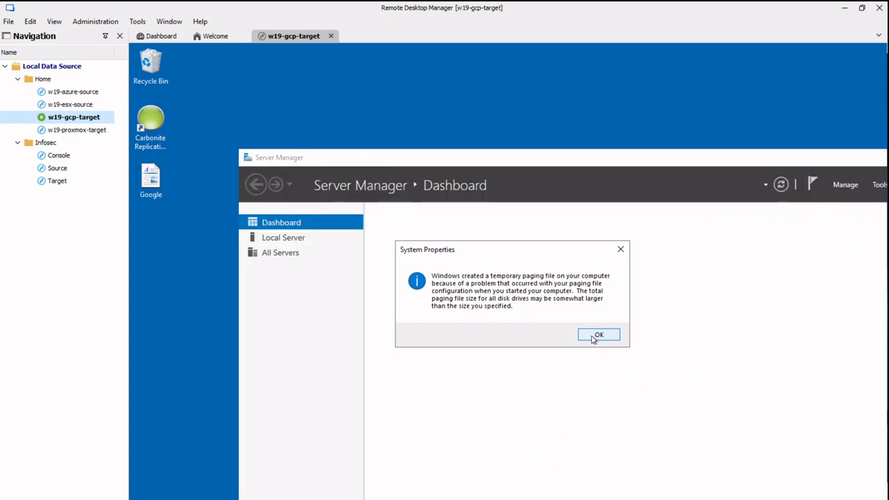
Dismiss the paging-file notice and Performance Options, then view Local Server showing w19-azure-sourc on Google Compute Engine.
click(596, 335)
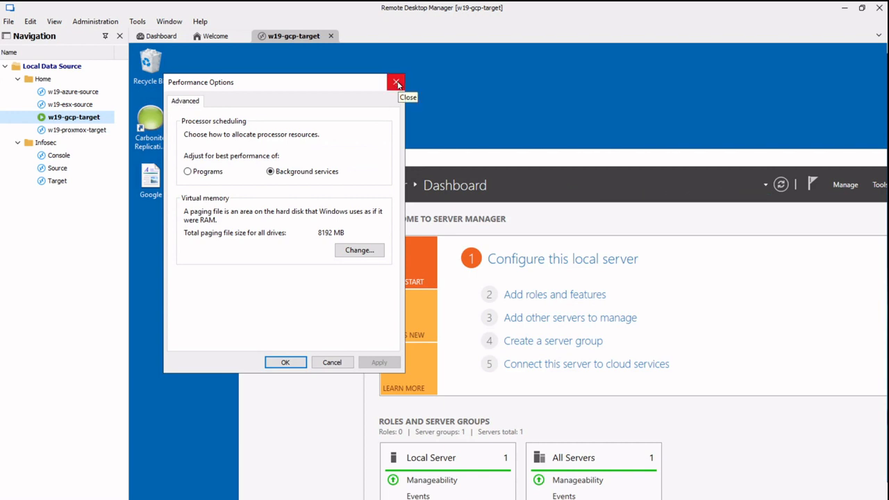
click(396, 83)
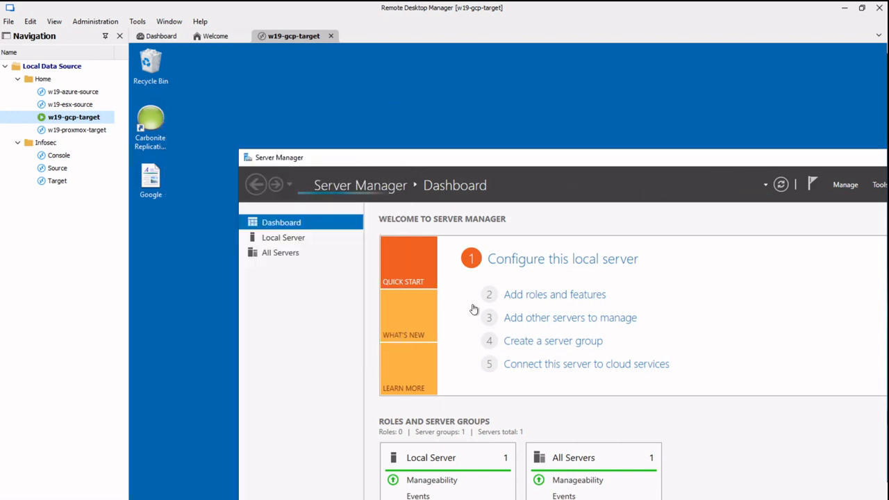
click(282, 238)
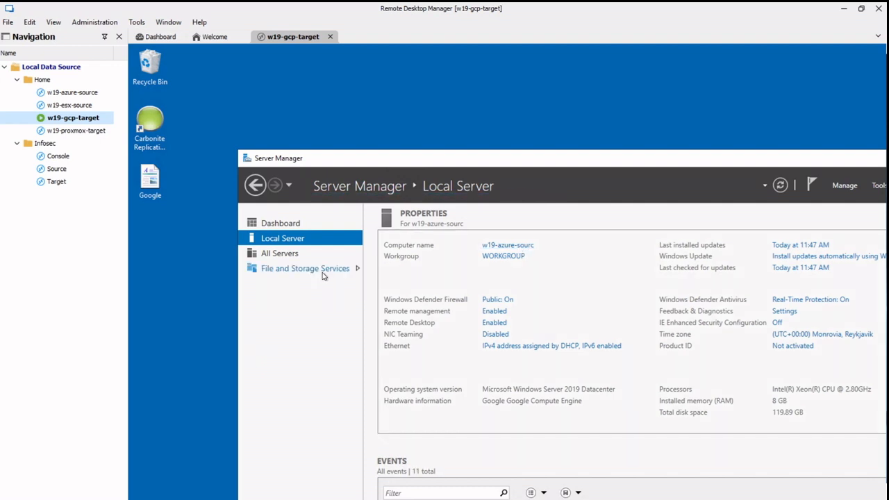
Open the migrated Google document from the target's desktop in WordPad.
click(150, 179)
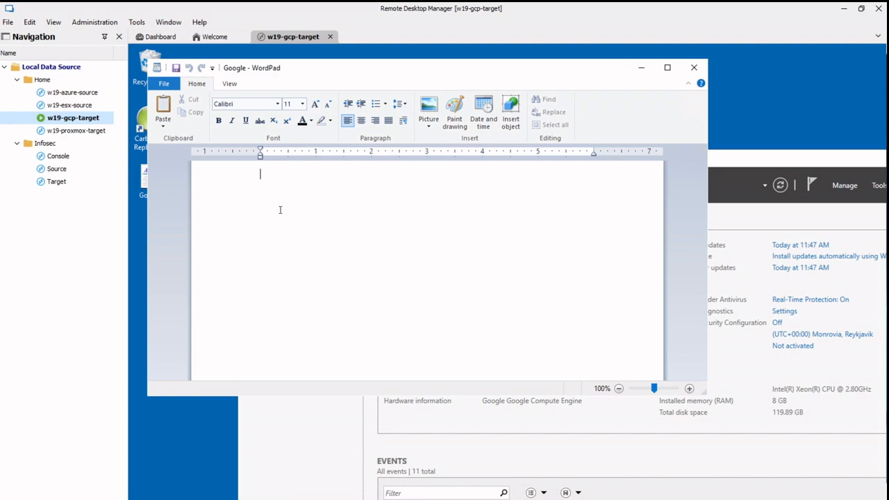
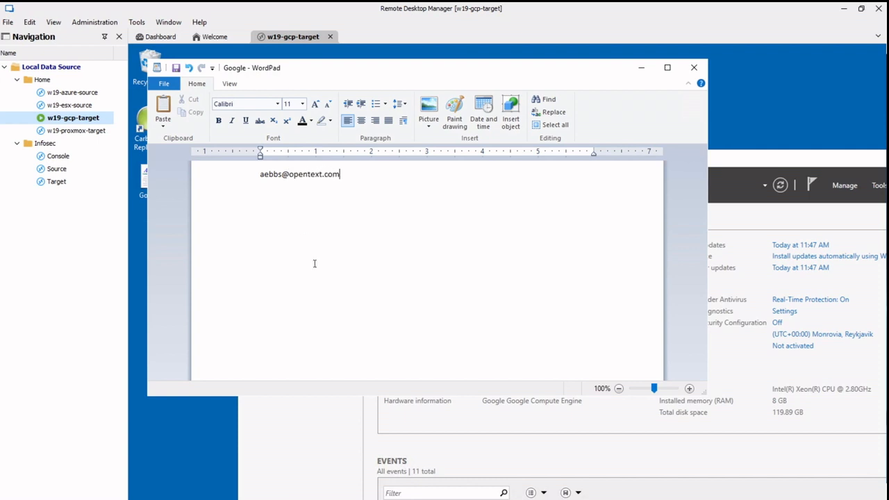